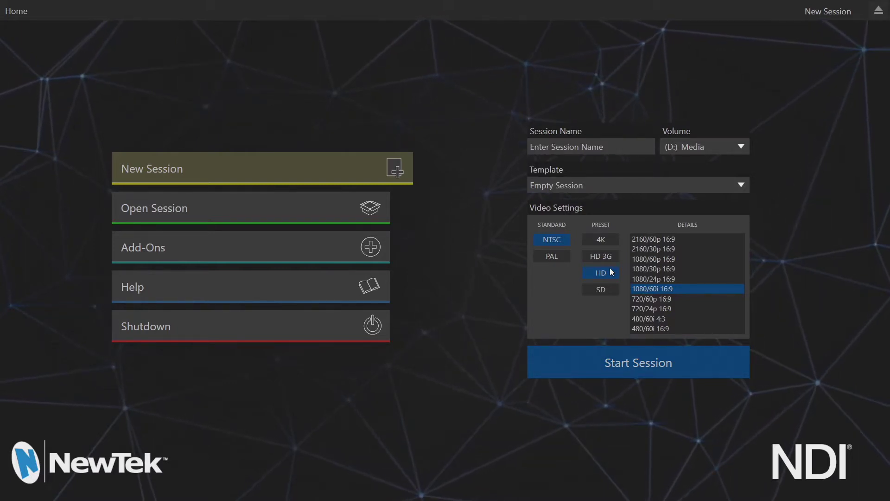
- Create a 2160/30p session named '4K Master' and launch its live production
{"action": "left_click", "coordinate": [608, 239]}
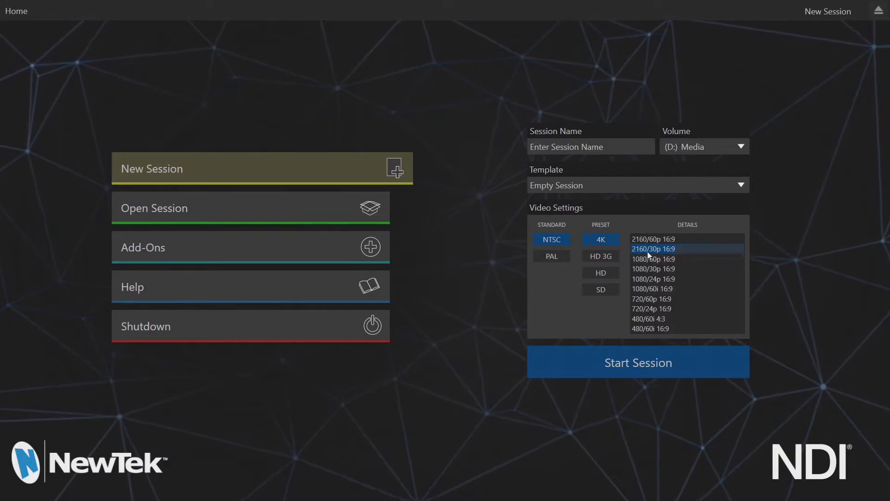
{"action": "left_click", "coordinate": [564, 148]}
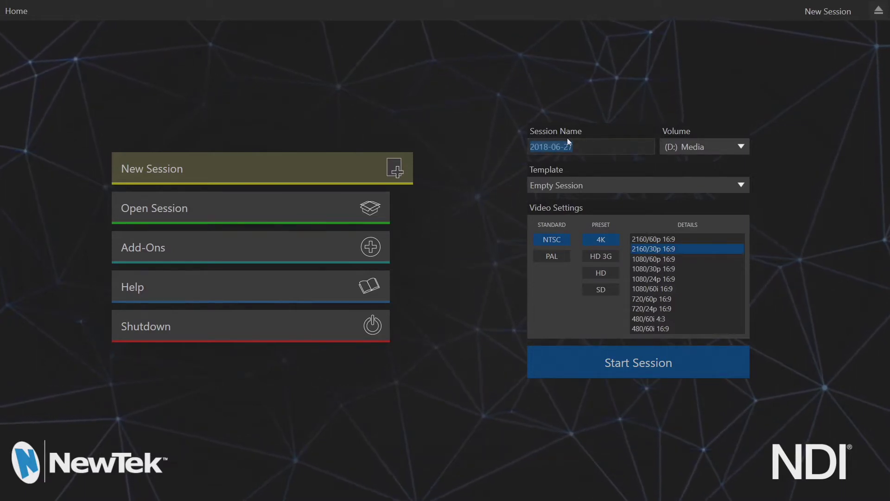
{"action": "type", "text": "4K "}
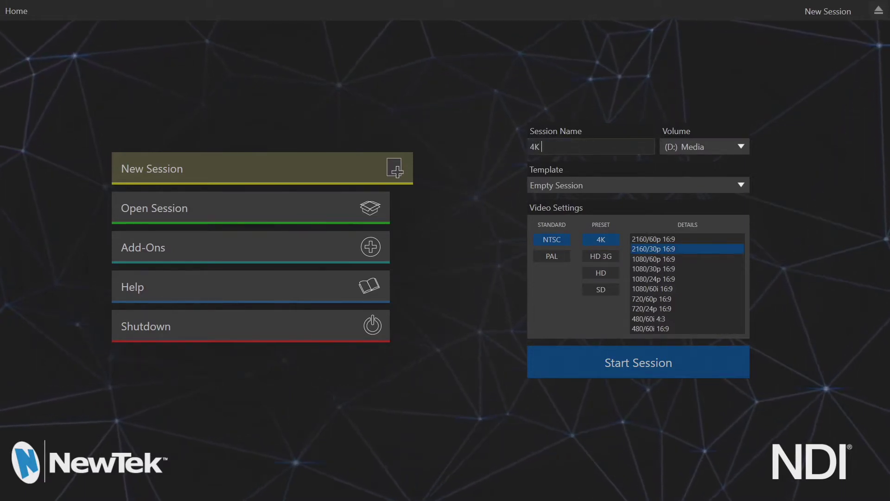
{"action": "type", "text": "Master"}
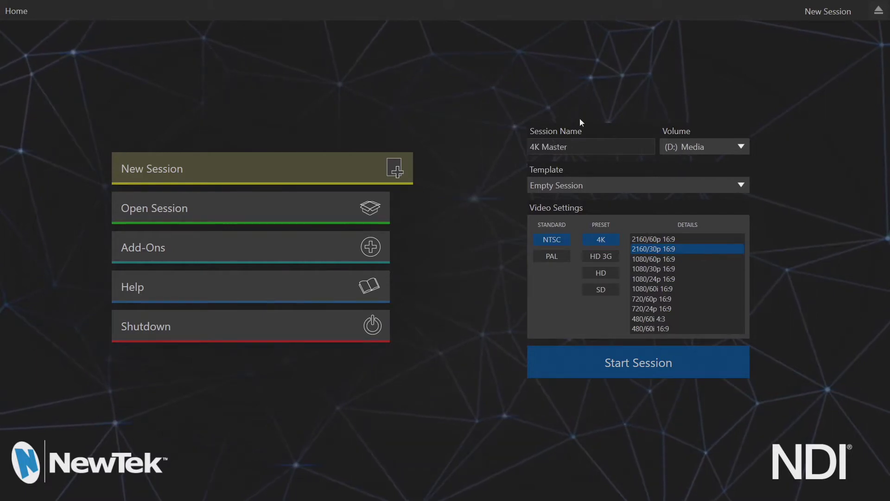
{"action": "left_click", "coordinate": [642, 372]}
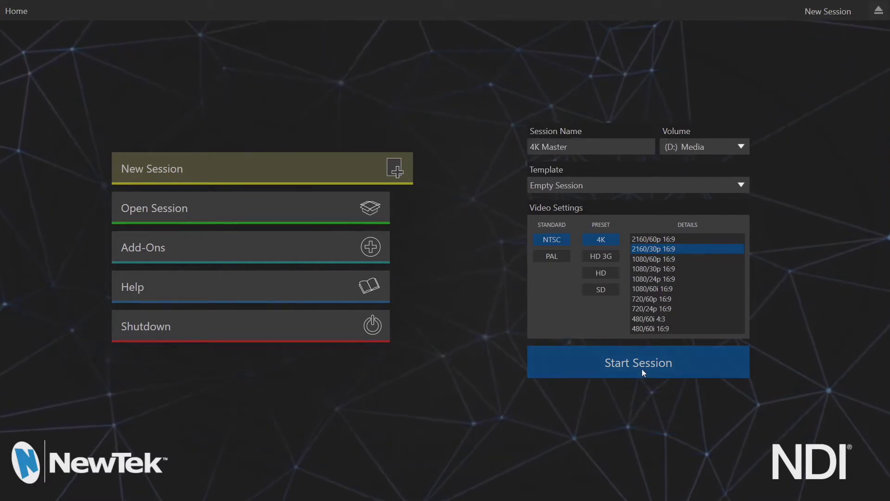
{"action": "left_click", "coordinate": [692, 250]}
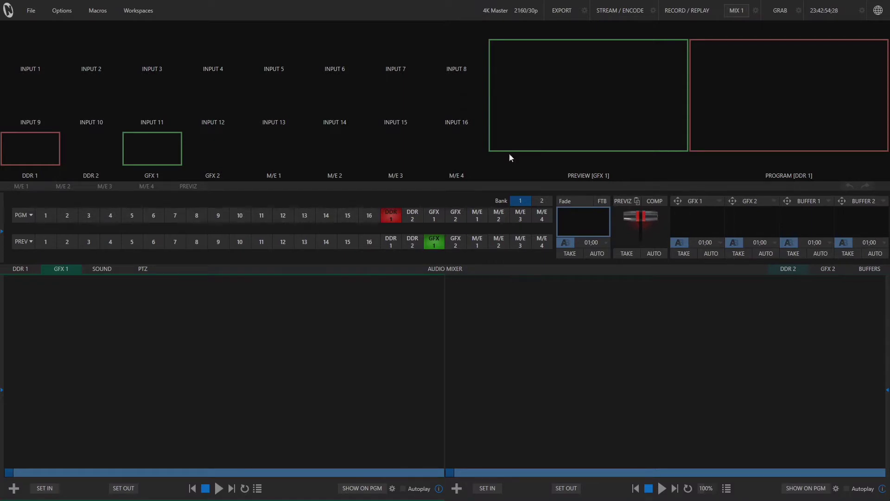
- Open the Workspaces menu to show the Multiview 1 layouts A through D
{"action": "left_click", "coordinate": [130, 10]}
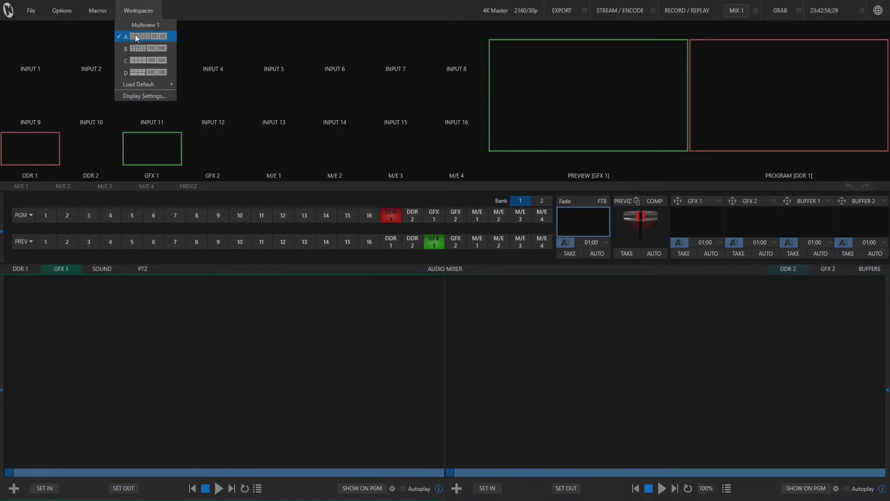
- Switch to multiview layout C, feed Input 1 from WARPDEMO-MINI MIX 1, and put it on Program
{"action": "left_click", "coordinate": [151, 59]}
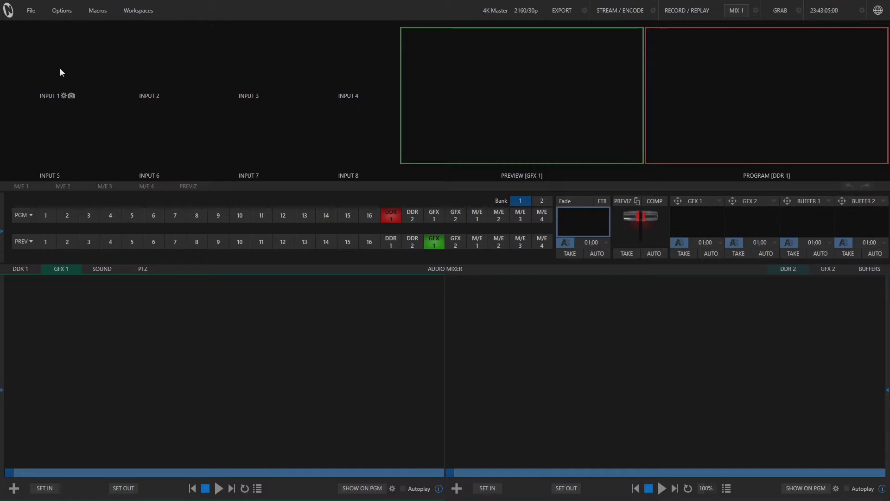
{"action": "left_click", "coordinate": [63, 96]}
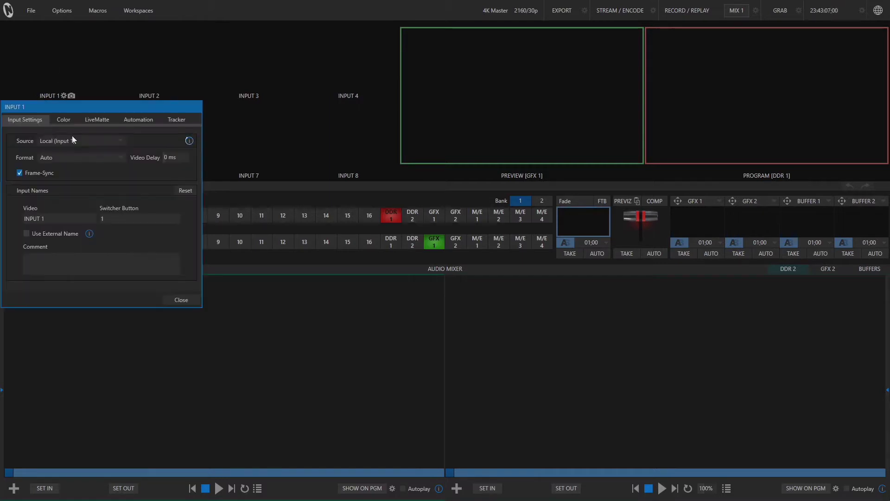
{"action": "left_click", "coordinate": [118, 141]}
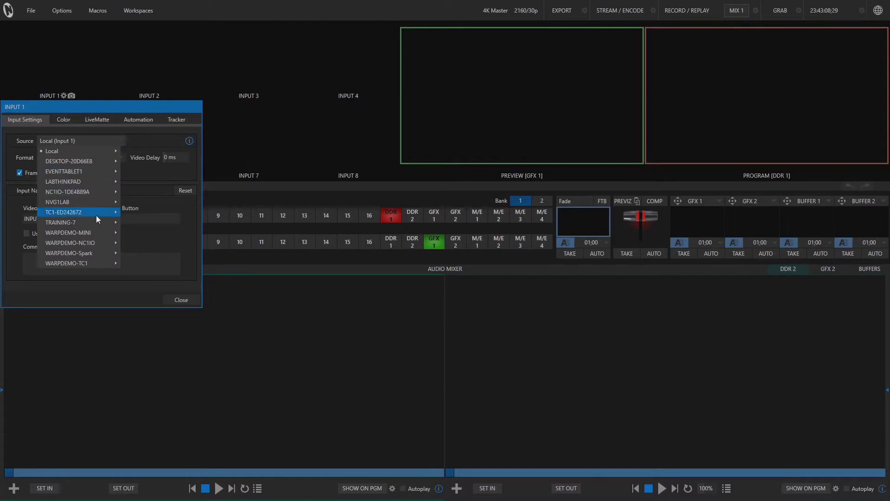
{"action": "mouse_move", "coordinate": [102, 232]}
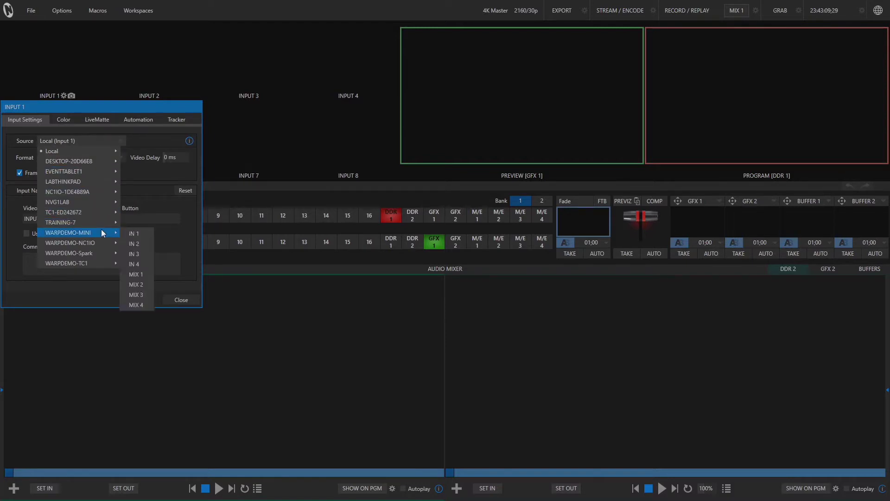
{"action": "left_click", "coordinate": [148, 274]}
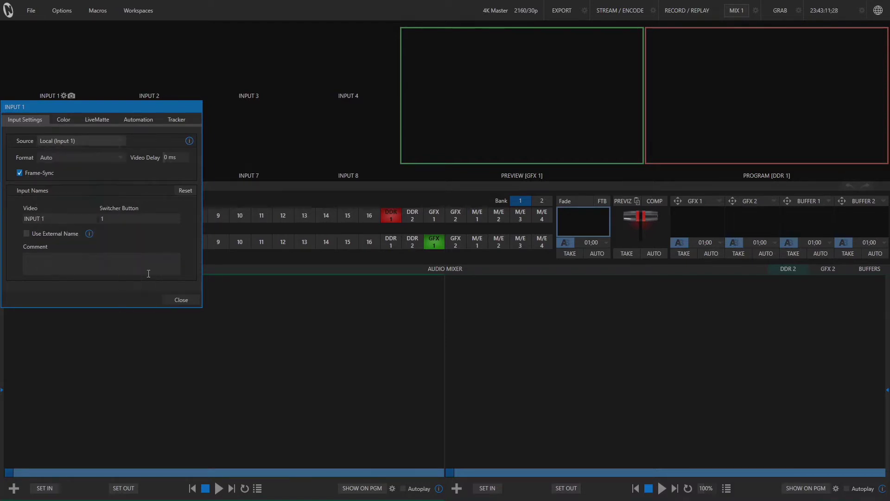
{"action": "left_click", "coordinate": [187, 302]}
{"action": "left_click", "coordinate": [47, 217]}
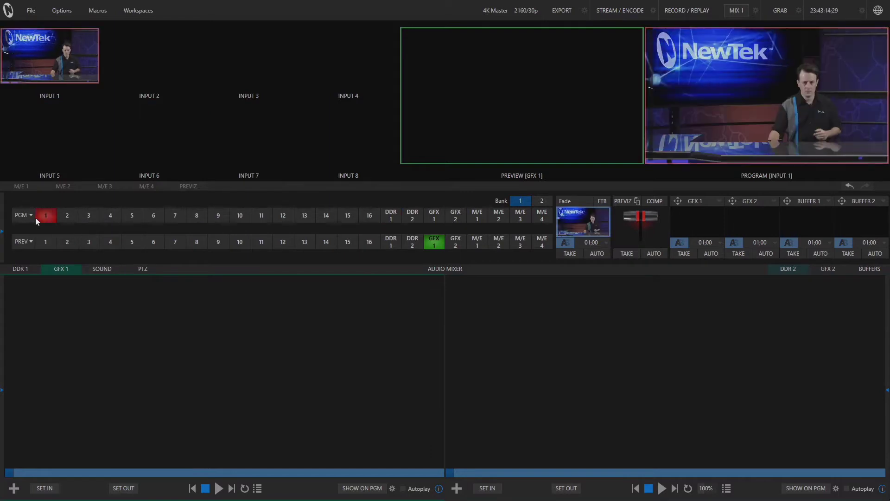
- Feed Inputs 2 and 3 from WARPDEMO-NC1IO's IN 2 and IN 3
{"action": "mouse_move", "coordinate": [137, 51]}
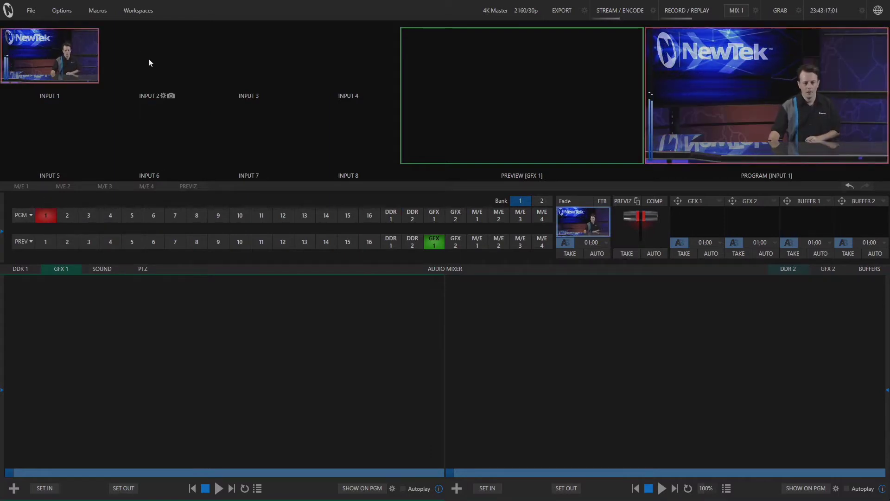
{"action": "double_click", "coordinate": [149, 58]}
{"action": "left_click", "coordinate": [219, 140]}
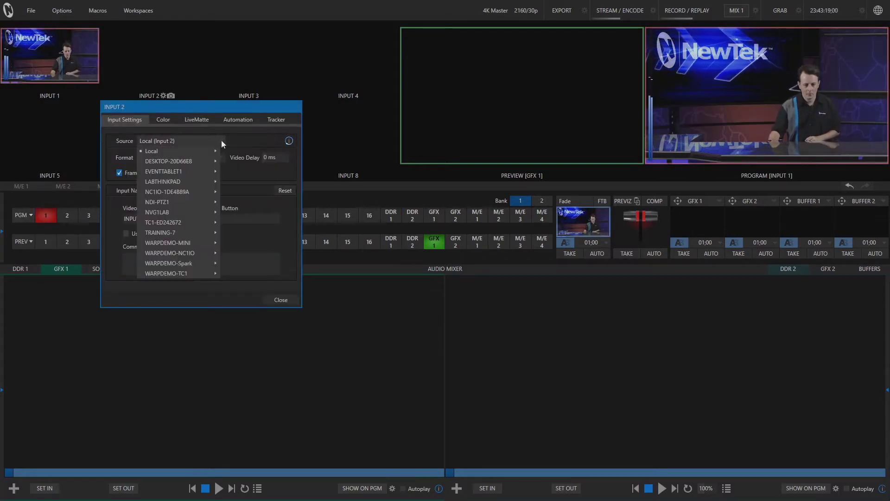
{"action": "mouse_move", "coordinate": [209, 253]}
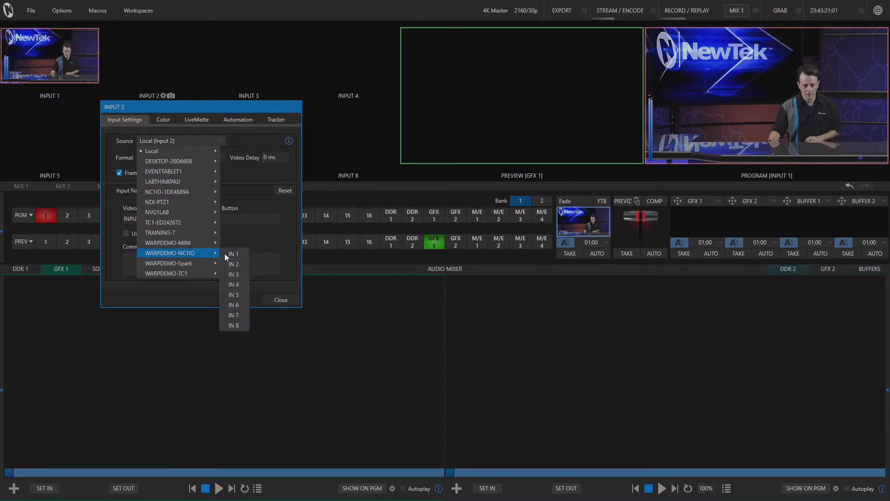
{"action": "left_click", "coordinate": [240, 264]}
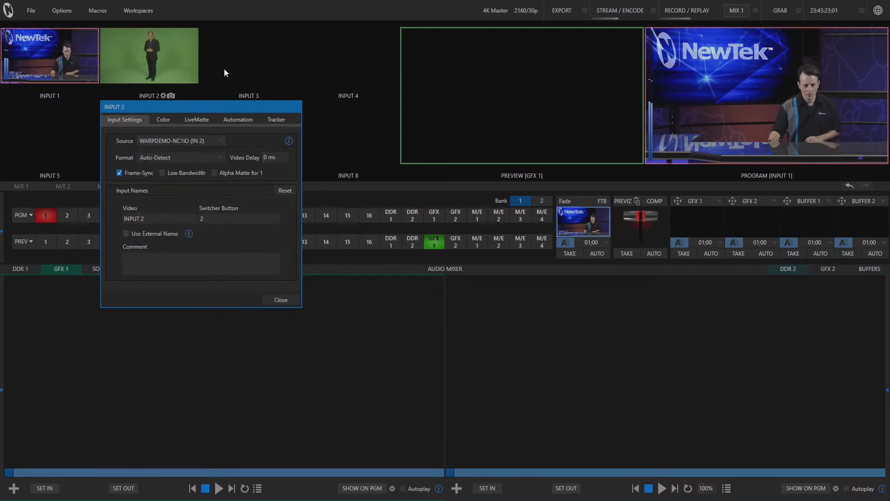
{"action": "left_click", "coordinate": [245, 54]}
{"action": "double_click", "coordinate": [245, 57]}
{"action": "left_click", "coordinate": [288, 142]}
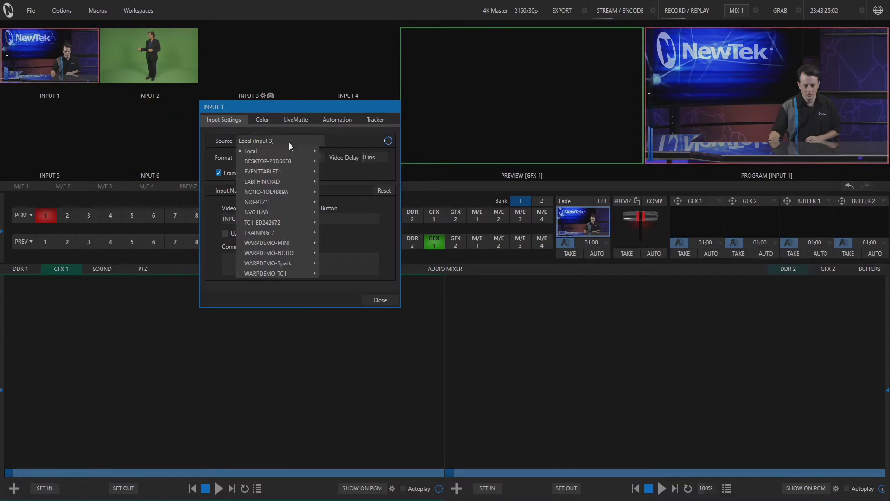
{"action": "mouse_move", "coordinate": [274, 255]}
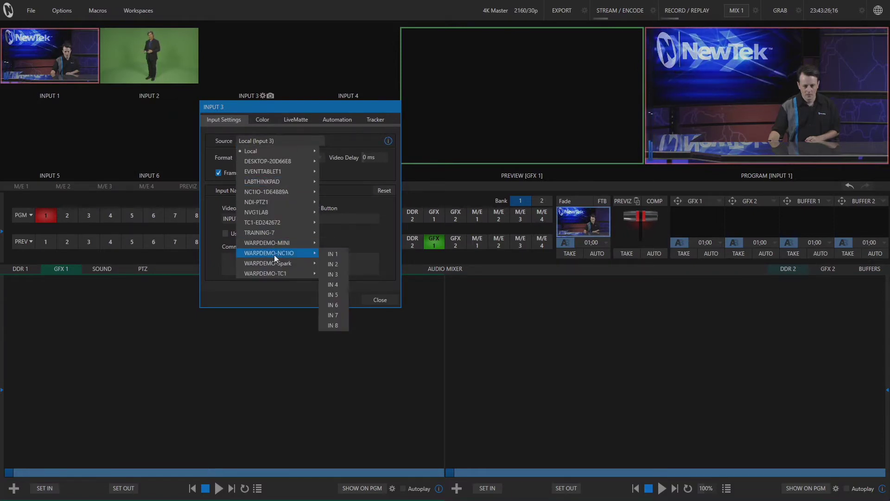
{"action": "left_click", "coordinate": [333, 274]}
- Feed Input 4 from WARPDEMO-NC1IO's IN 4 to show the weather map
{"action": "double_click", "coordinate": [319, 57]}
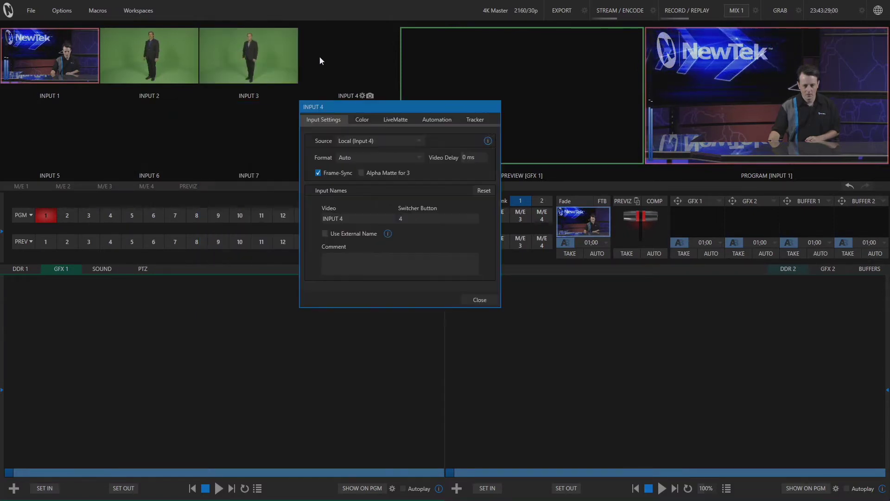
{"action": "left_click", "coordinate": [363, 141]}
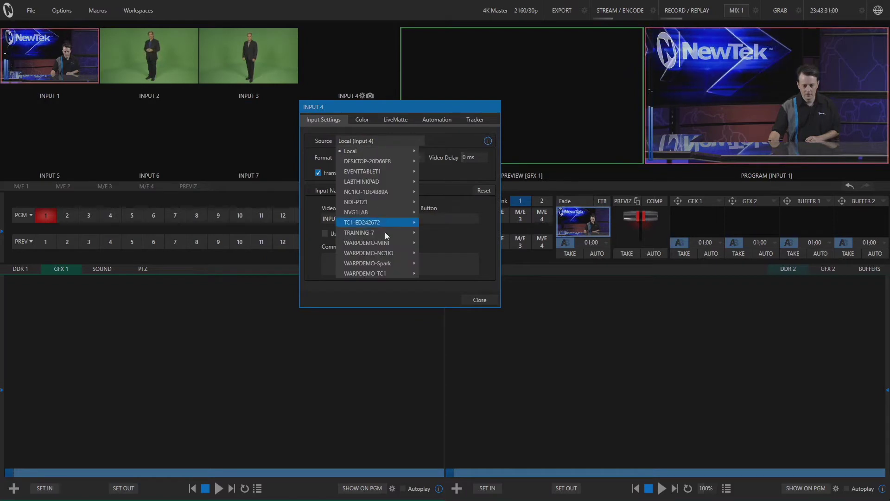
{"action": "mouse_move", "coordinate": [390, 254]}
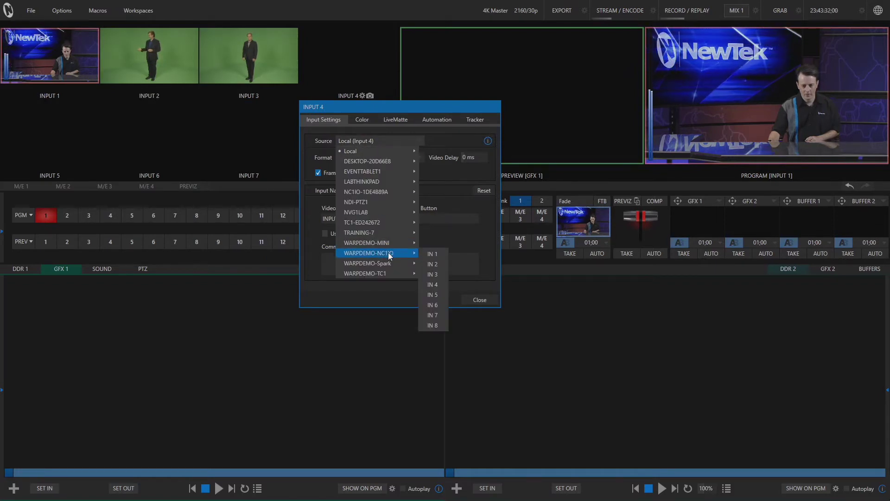
{"action": "left_click", "coordinate": [433, 285]}
{"action": "left_click", "coordinate": [494, 302]}
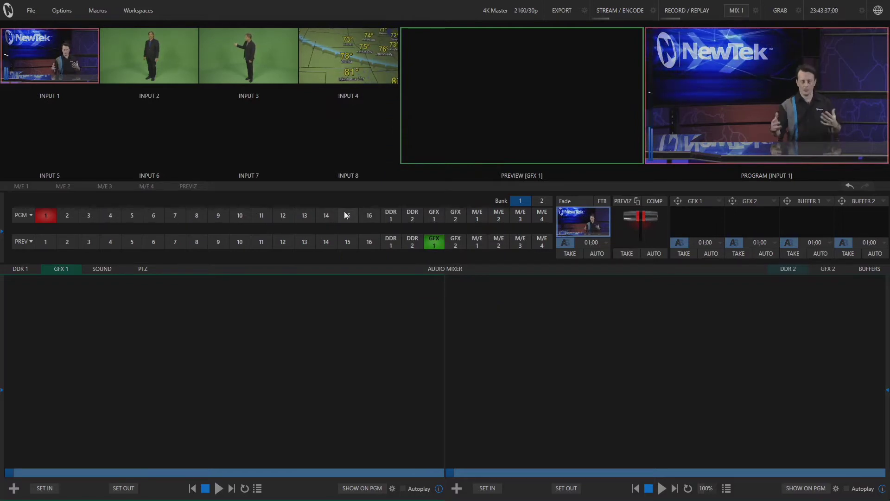
- Add the four LightWave 3D clips, Apache through Truck to TriCaster, to DDR 1's playlist
{"action": "left_click", "coordinate": [19, 272]}
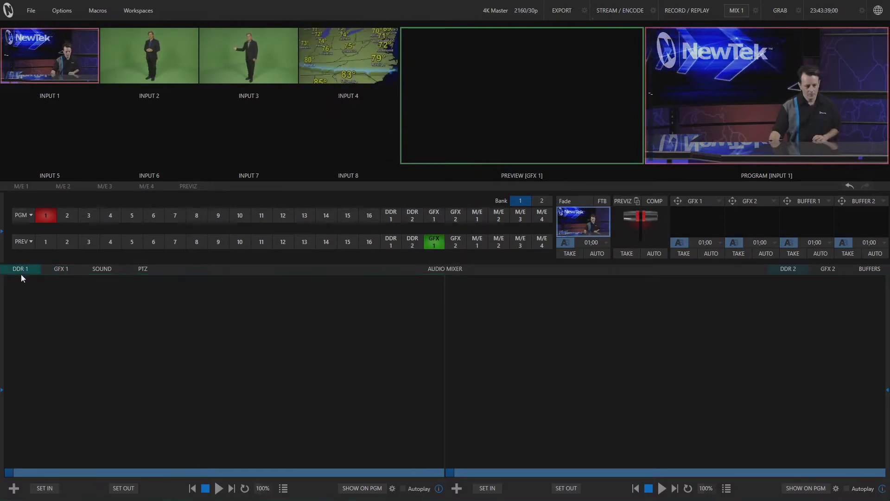
{"action": "double_click", "coordinate": [73, 313]}
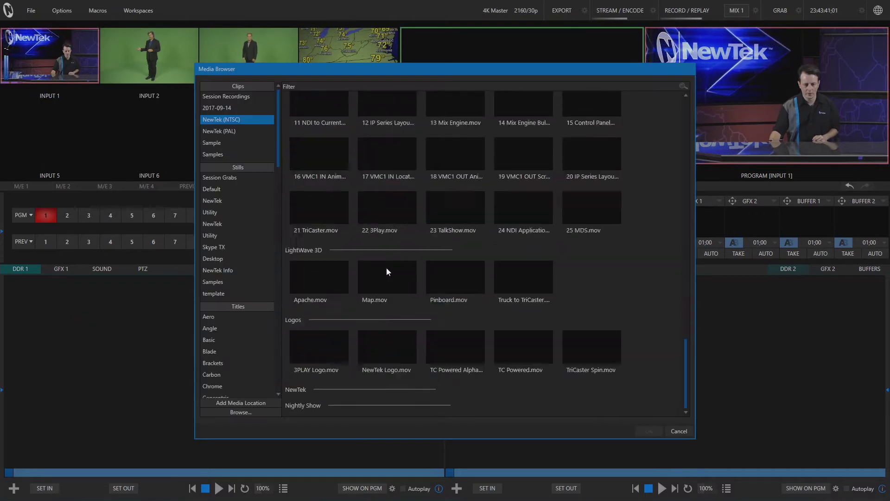
{"action": "scroll", "coordinate": [386, 267], "scroll_direction": "down", "scroll_amount": 3}
{"action": "left_click", "coordinate": [317, 183]}
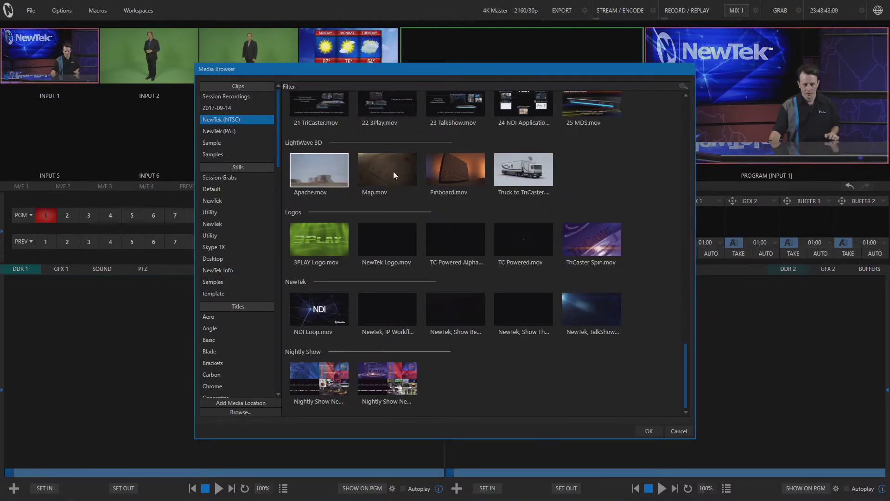
{"action": "left_click", "coordinate": [503, 173], "text": "shift"}
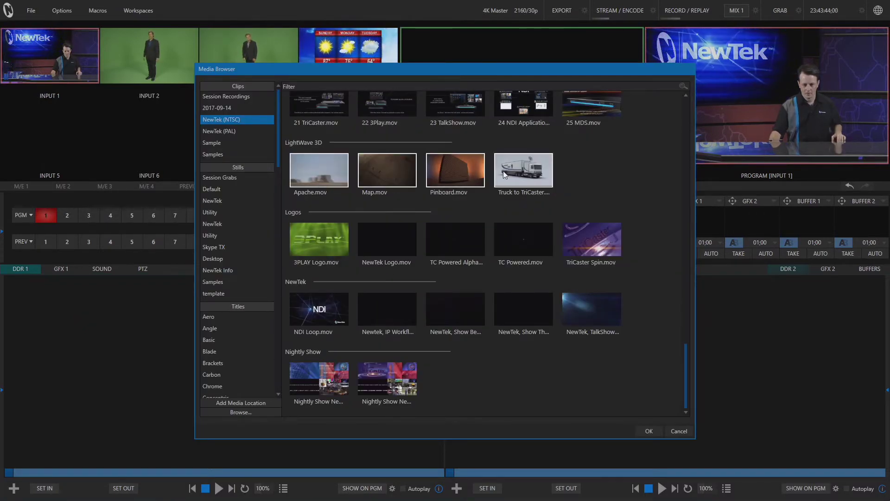
{"action": "left_click", "coordinate": [648, 430]}
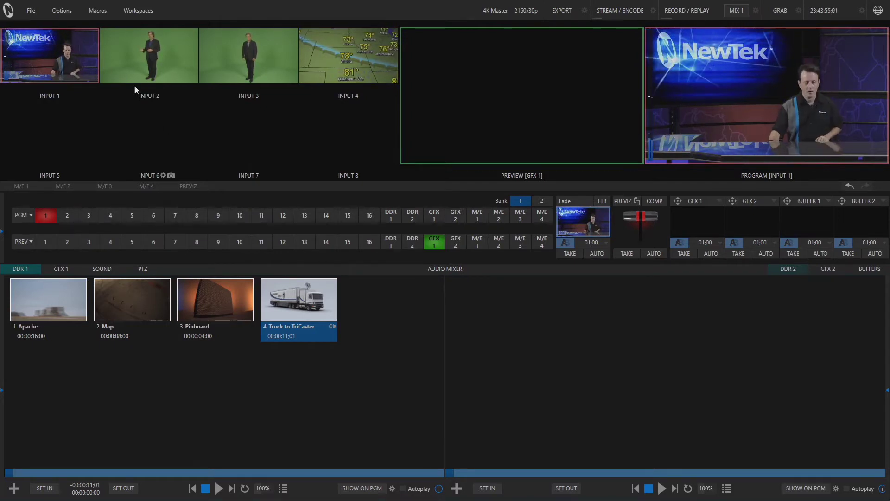
{"action": "left_click", "coordinate": [32, 10]}
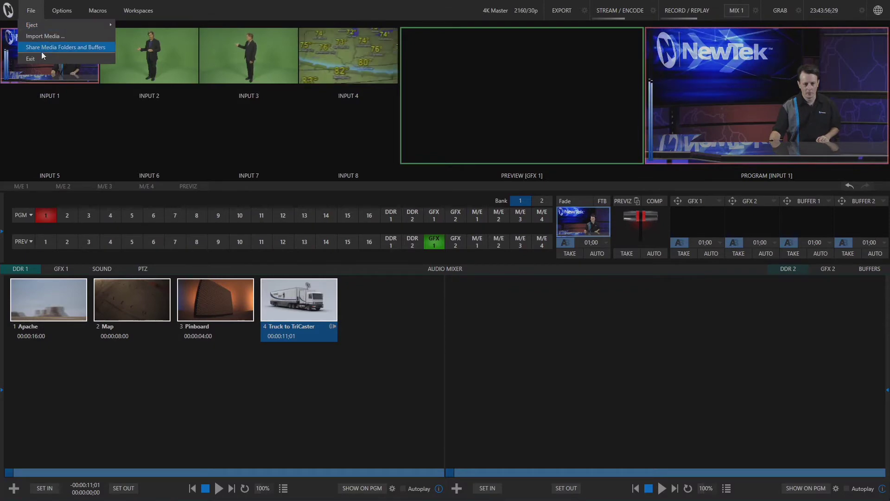
- Exit the 4K Master session and return to the Home menu
{"action": "left_click", "coordinate": [28, 57]}
{"action": "left_click", "coordinate": [488, 290]}
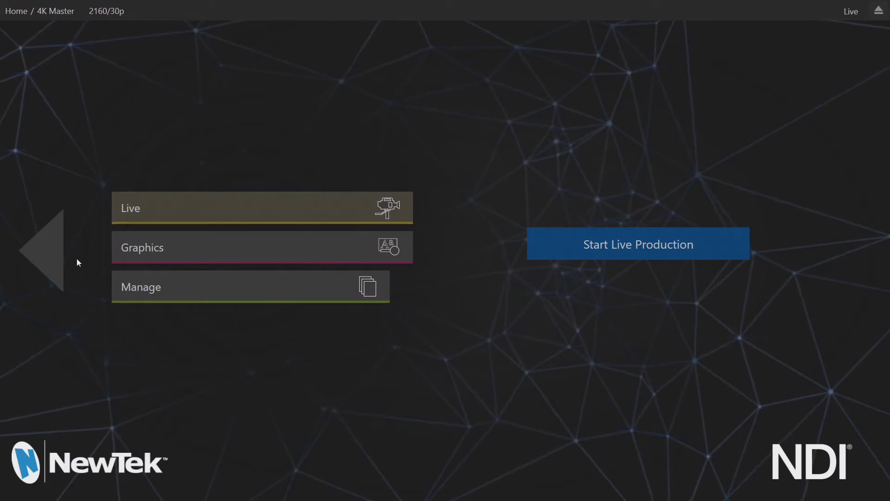
{"action": "left_click", "coordinate": [61, 252]}
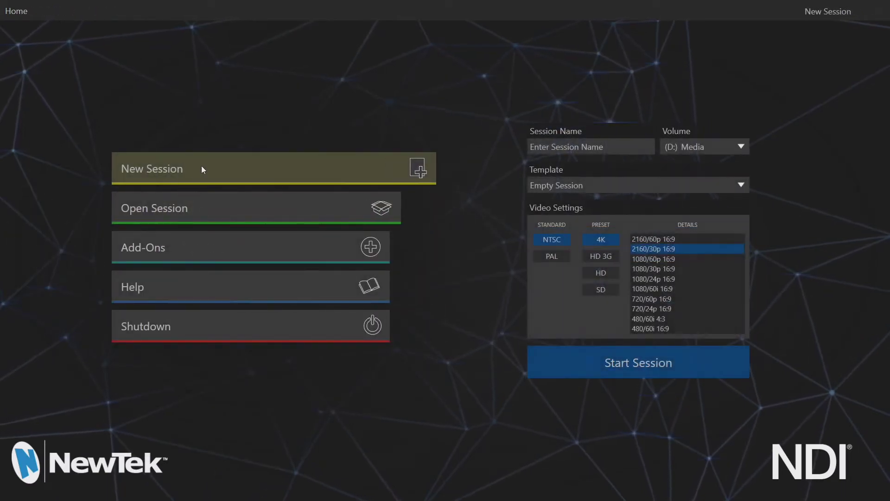
- Set the new session to HD 1080/60i and name it '4K Host'
{"action": "left_click", "coordinate": [597, 256]}
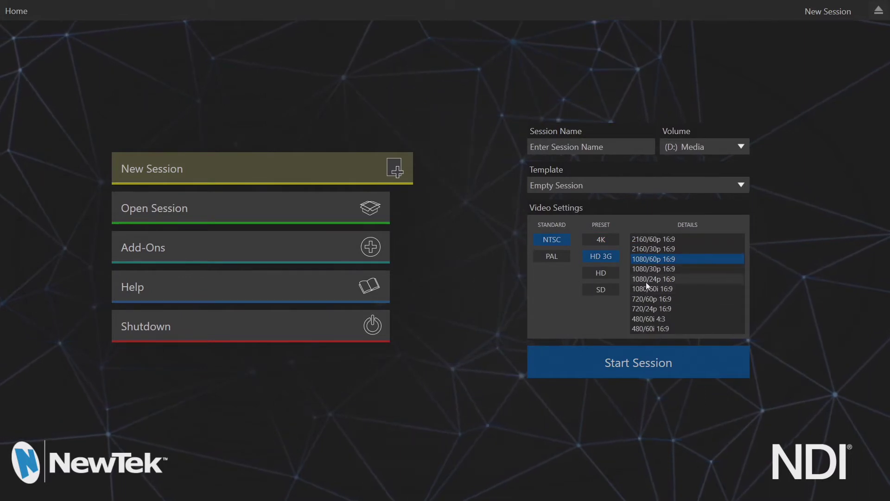
{"action": "left_click", "coordinate": [648, 279]}
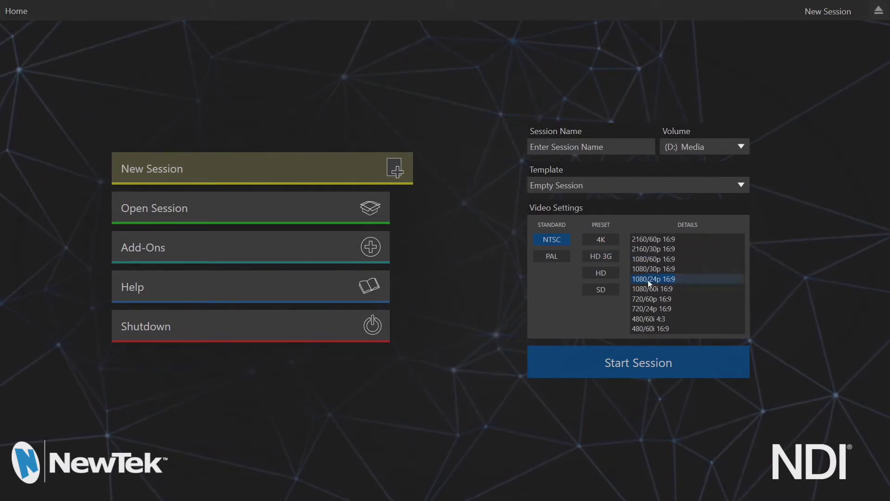
{"action": "left_click", "coordinate": [613, 274]}
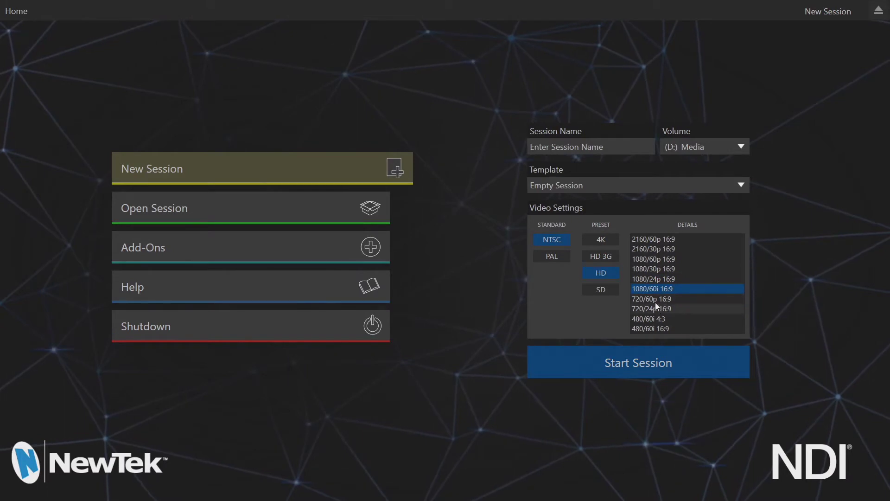
{"action": "left_click", "coordinate": [561, 151]}
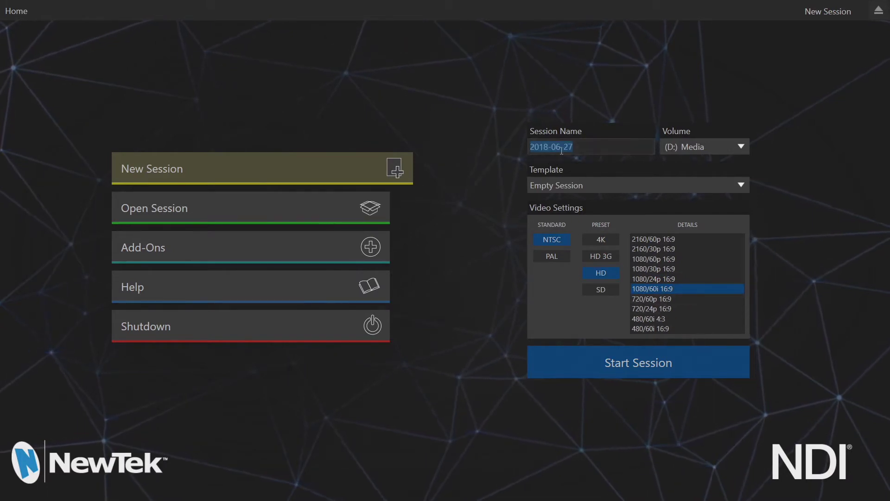
{"action": "type", "text": "4"}
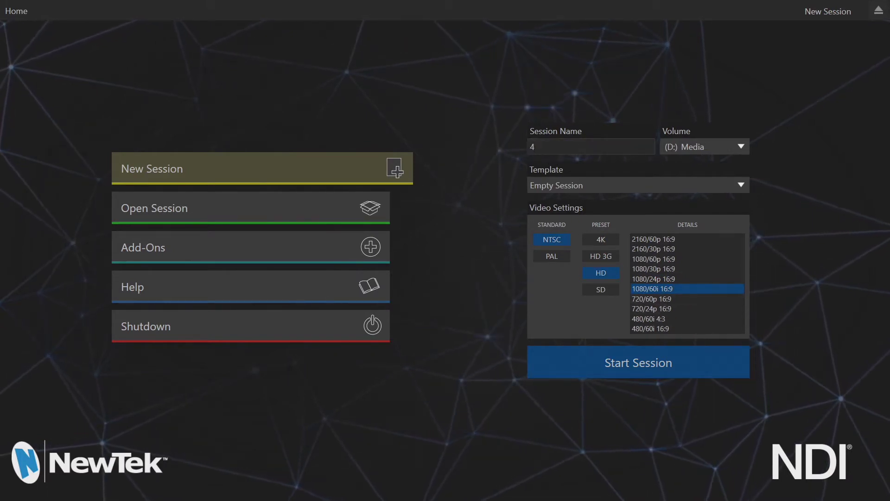
{"action": "type", "text": "K Host"}
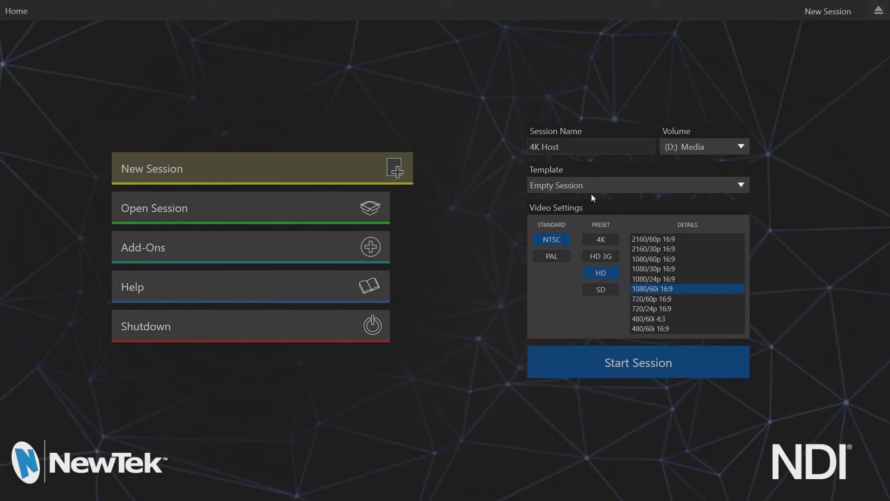
- Choose 4K Master as the template and create the 4K Host session
{"action": "left_click", "coordinate": [559, 186]}
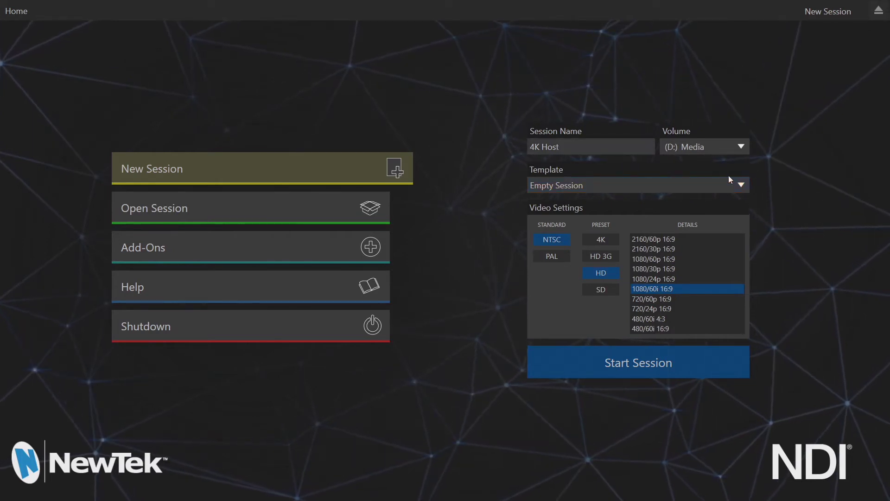
{"action": "left_click", "coordinate": [741, 187]}
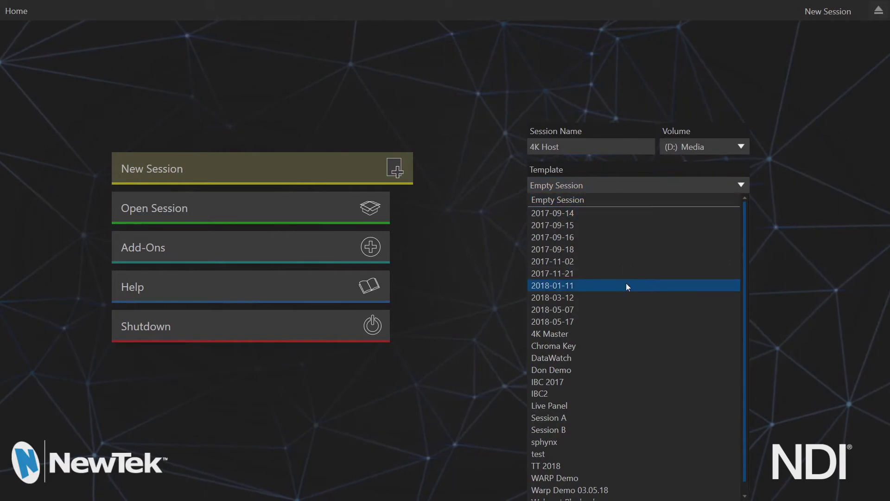
{"action": "left_click", "coordinate": [611, 335]}
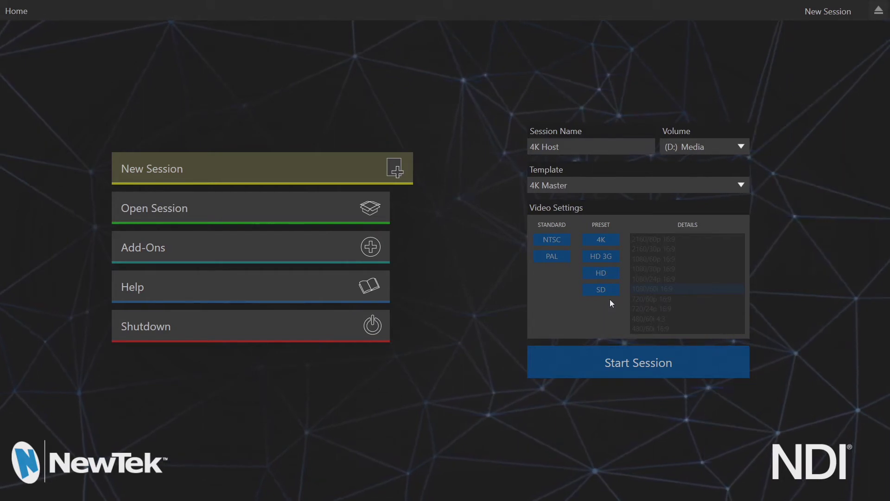
{"action": "left_click", "coordinate": [634, 365]}
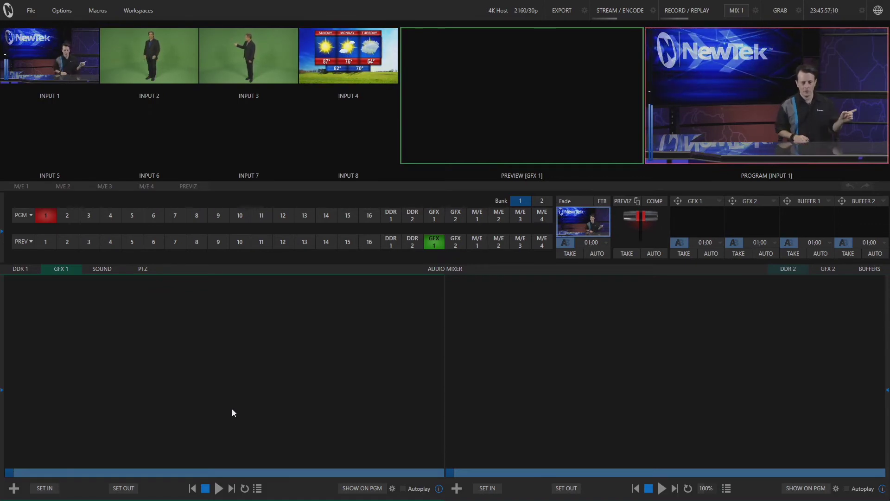
- Display 4K Host's DDR 1 playlist with the template's four clips
{"action": "left_click", "coordinate": [34, 270]}
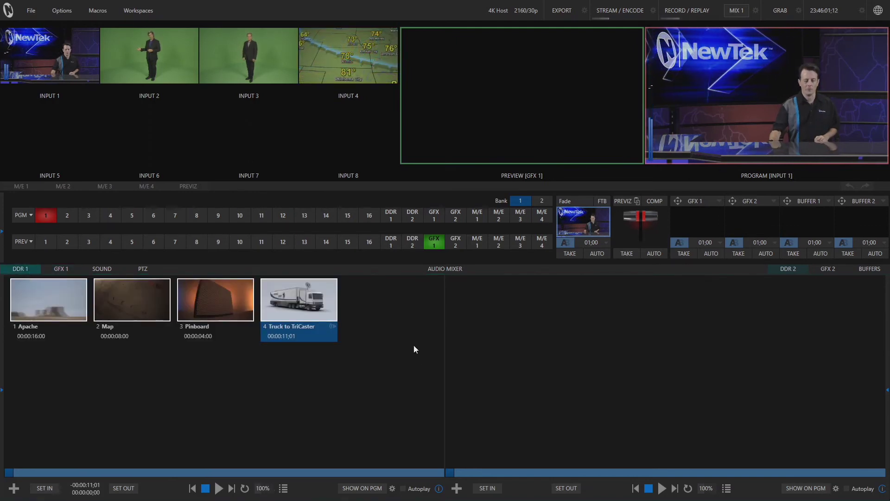